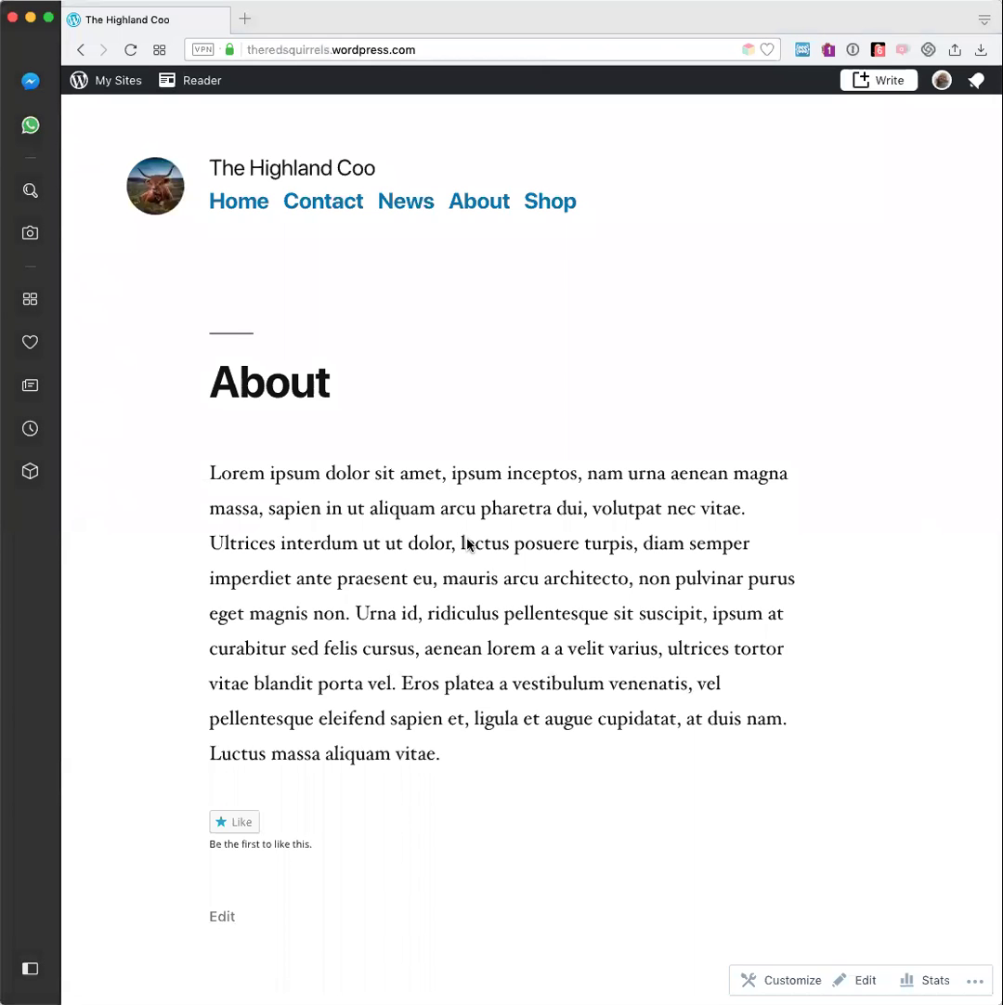
Like and unlike the About page, then open its actions menu in the Site Pages list
left_click(237, 825)
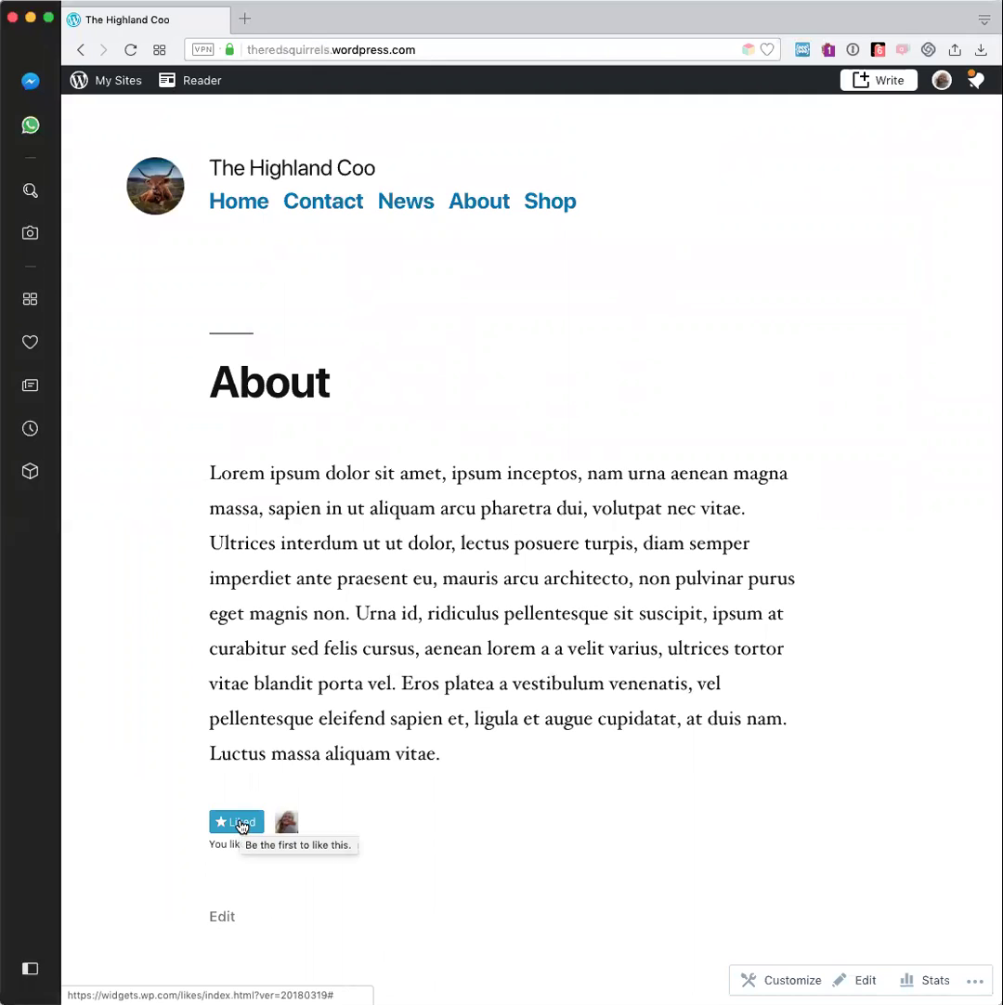
left_click(235, 825)
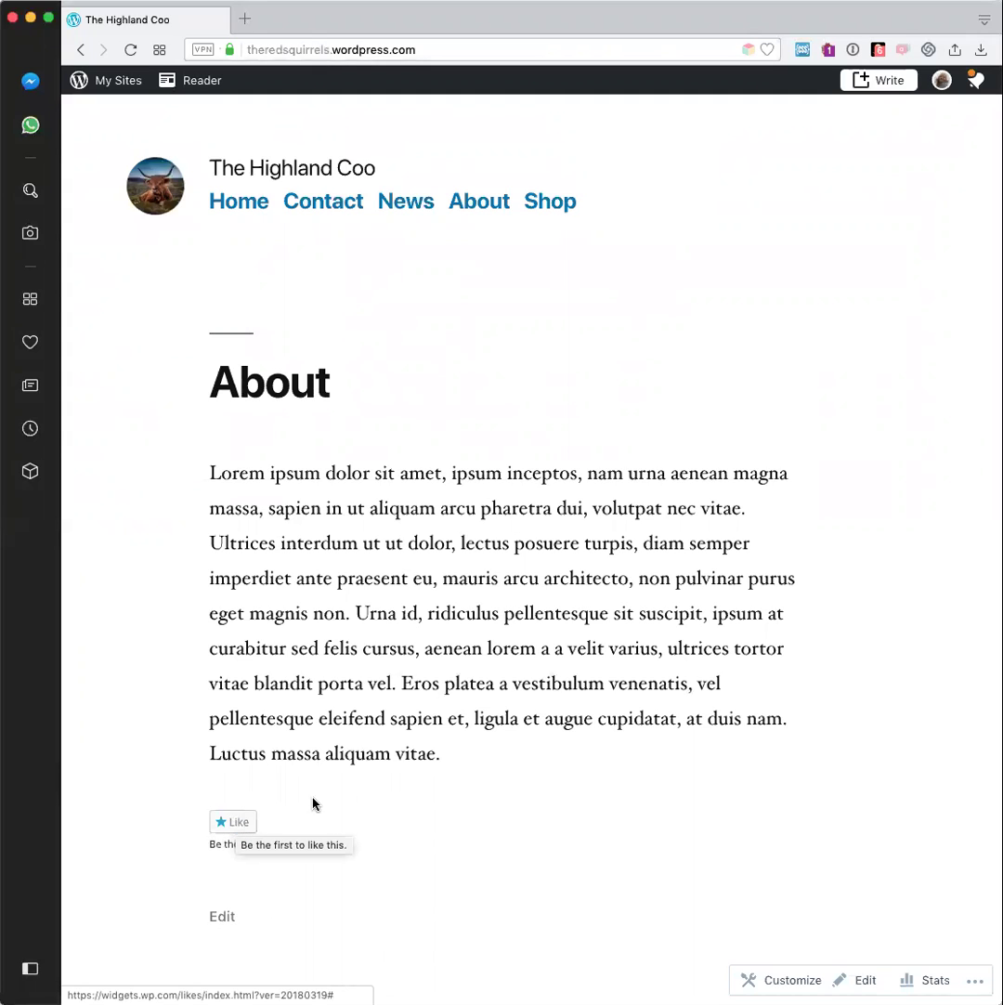
left_click(100, 85)
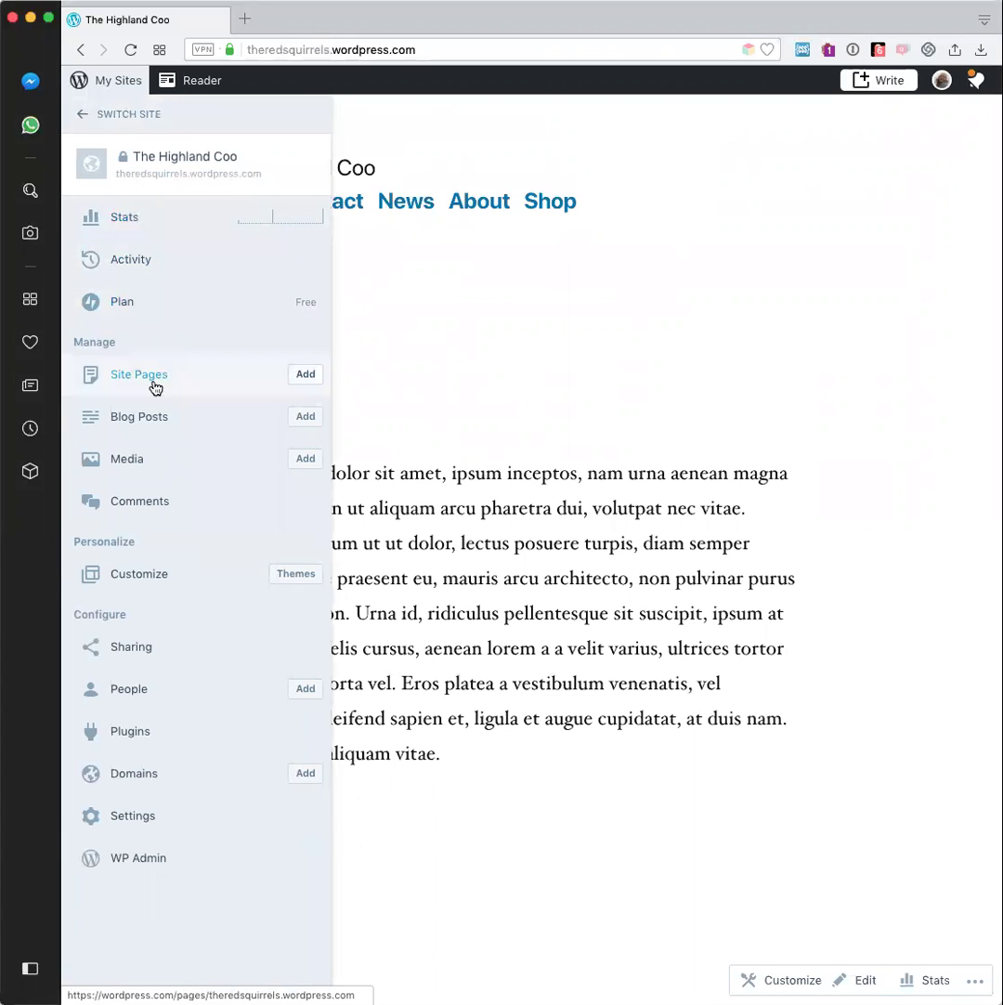
left_click(137, 376)
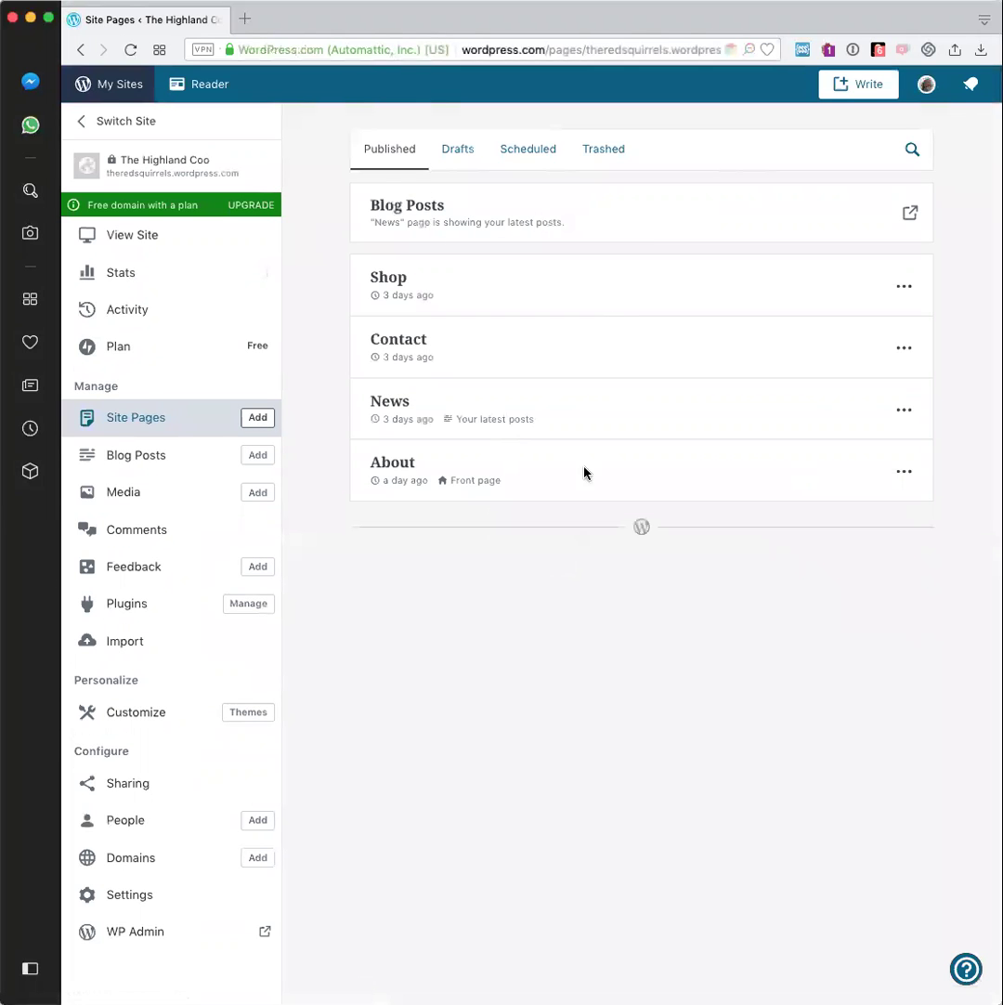
left_click(903, 477)
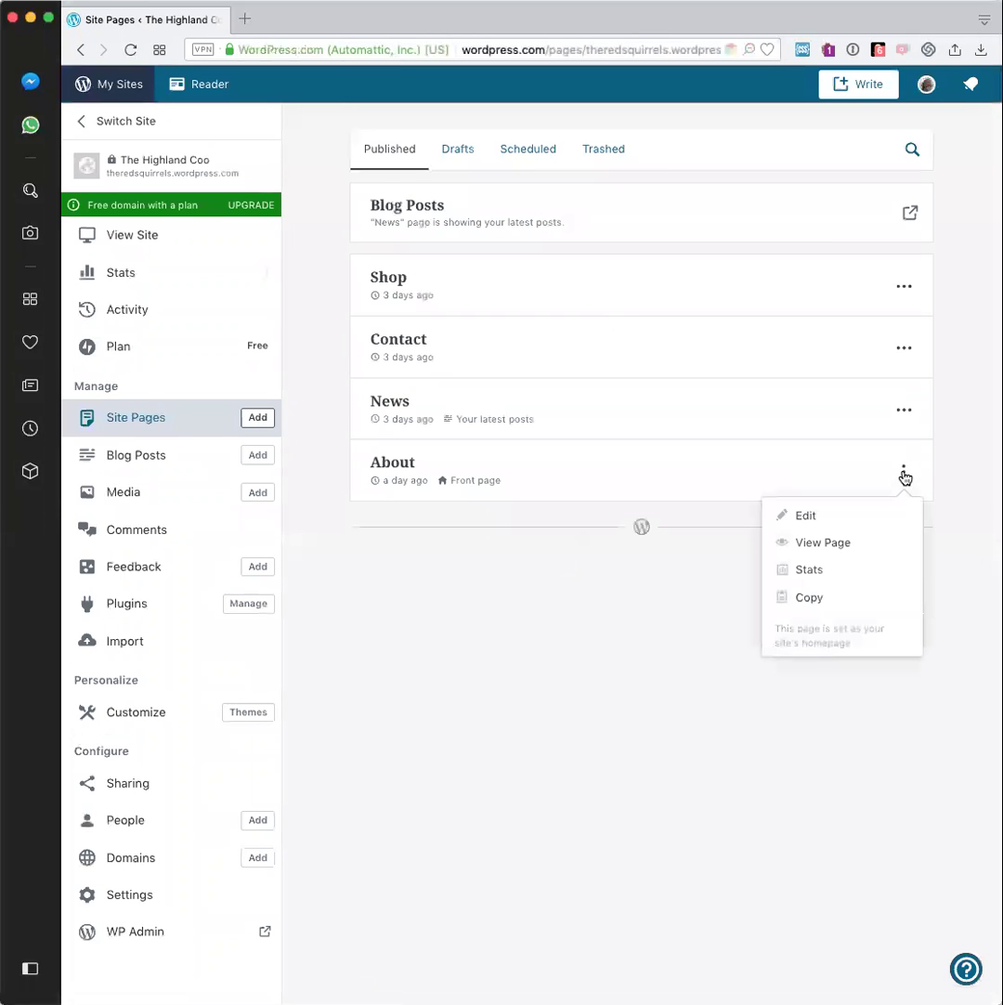
Disable the About page's Like and sharing buttons, update the page, and view it live
left_click(819, 515)
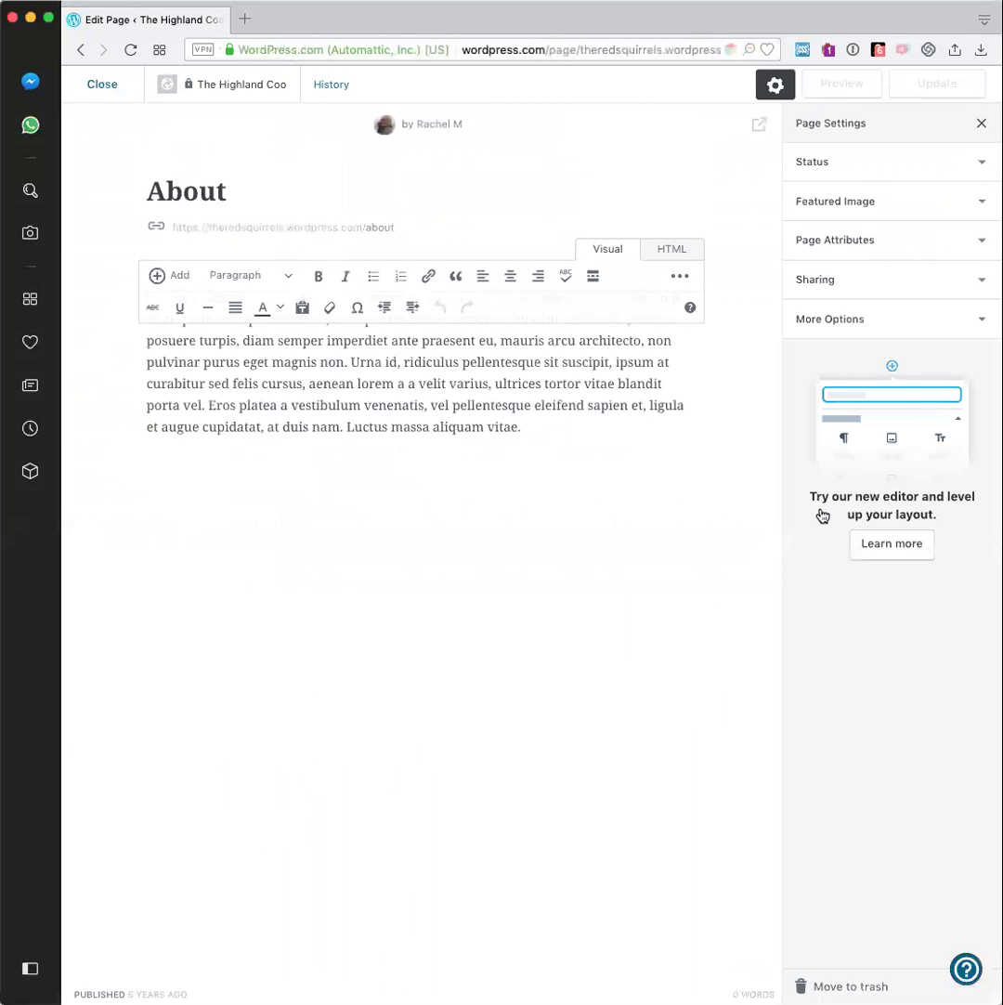
left_click(973, 284)
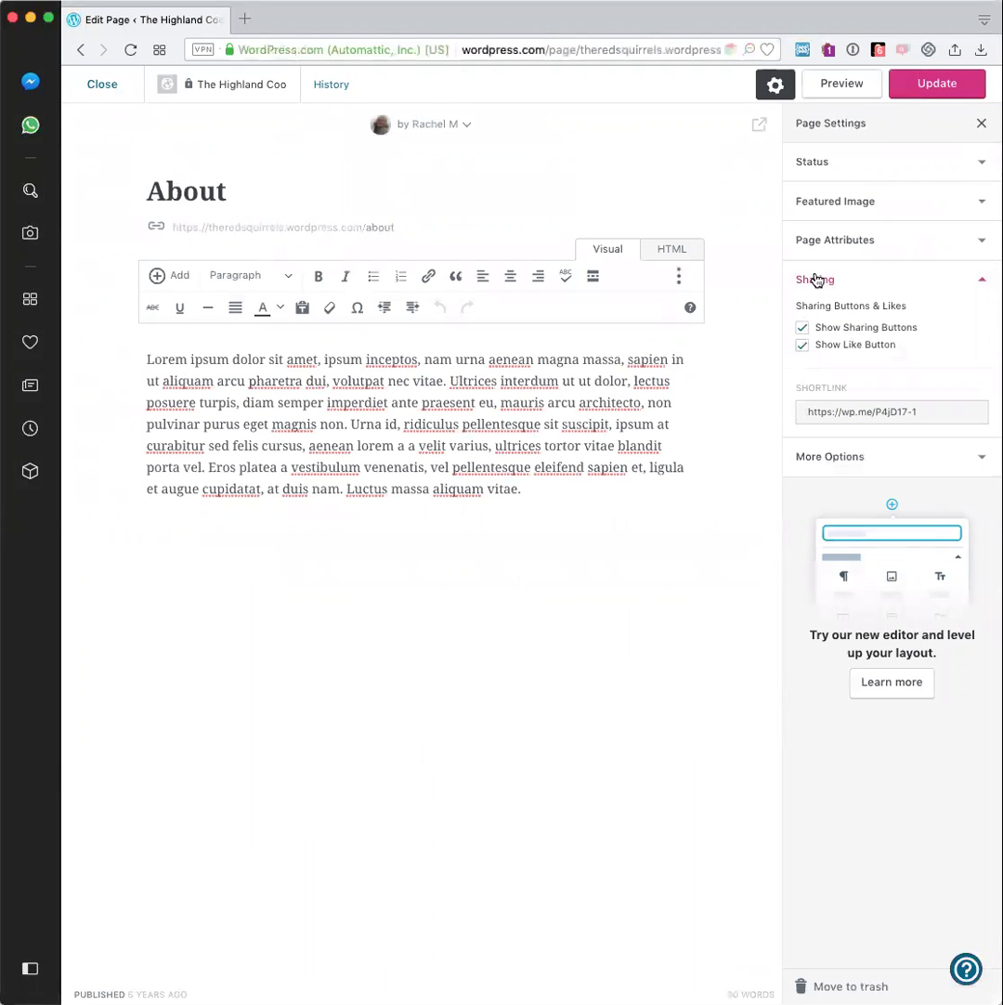
left_click(802, 328)
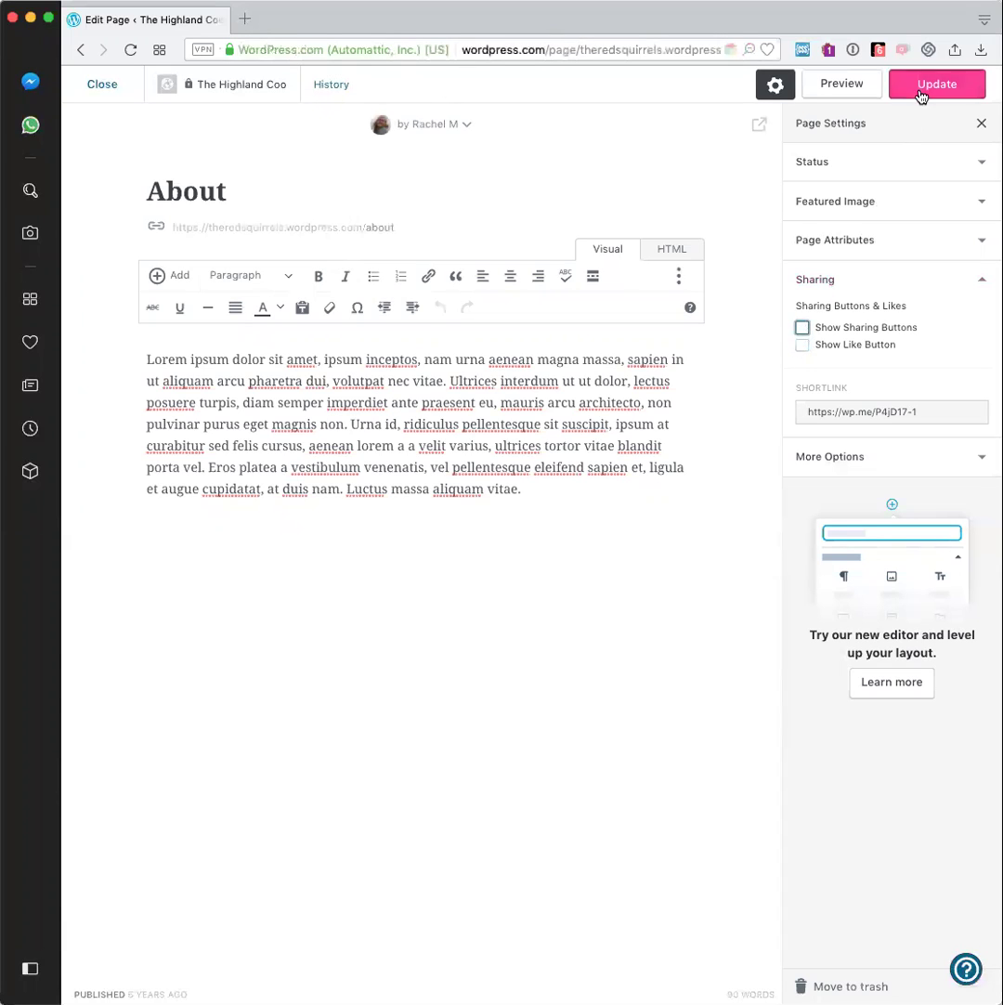
left_click(921, 90)
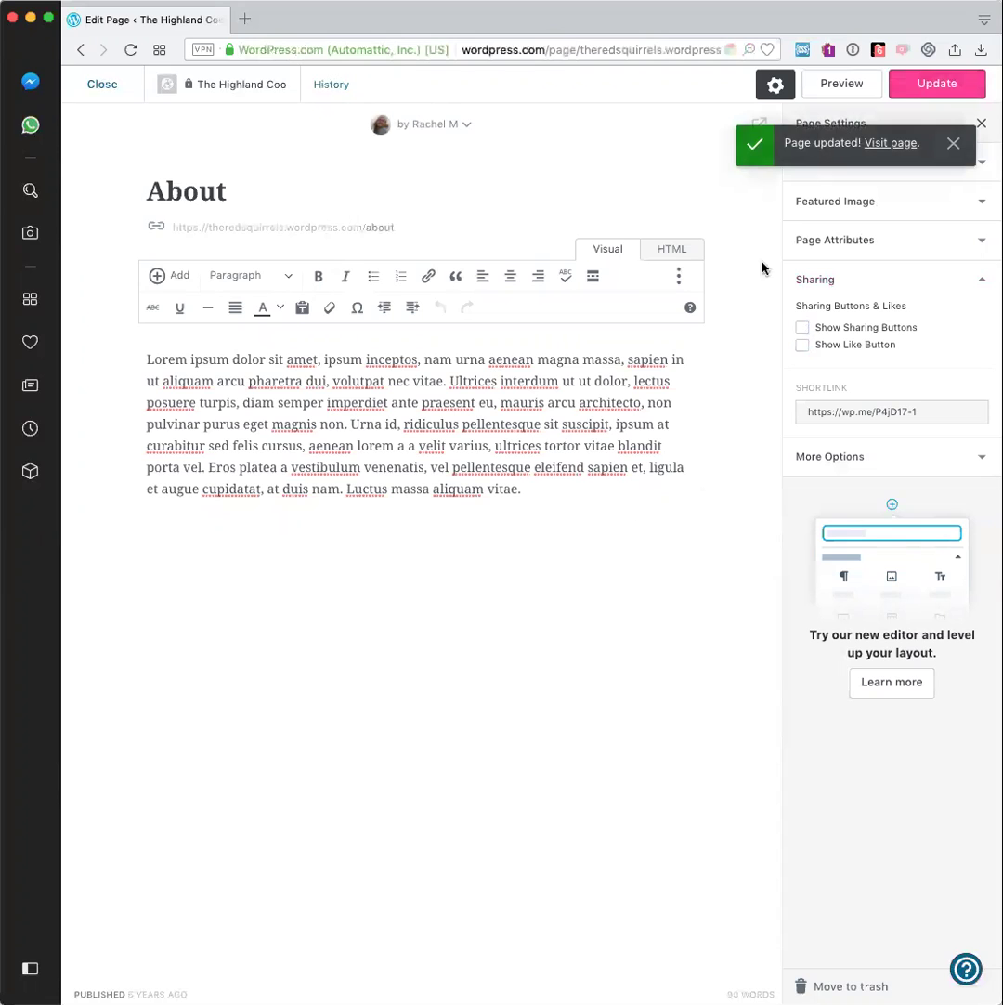
left_click(901, 143)
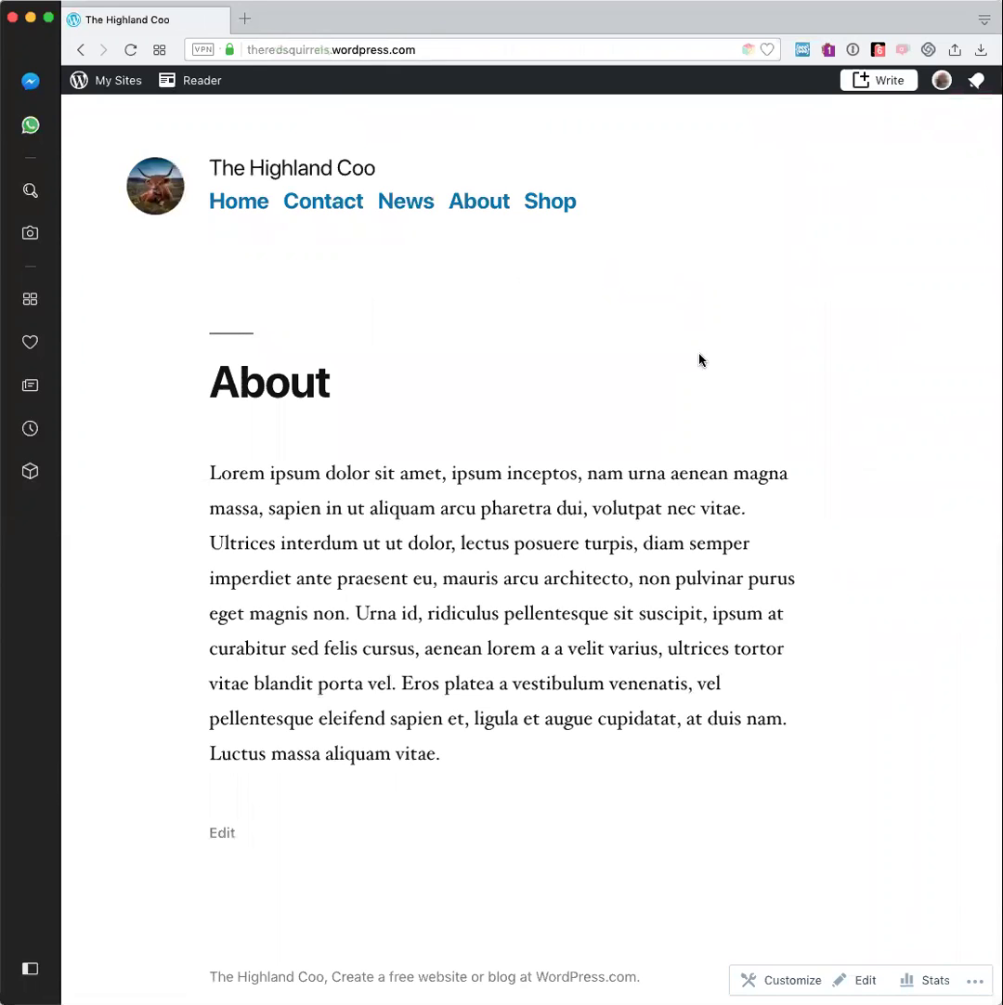
Open the My Sites sidebar from the top bar of the live About page
left_click(127, 82)
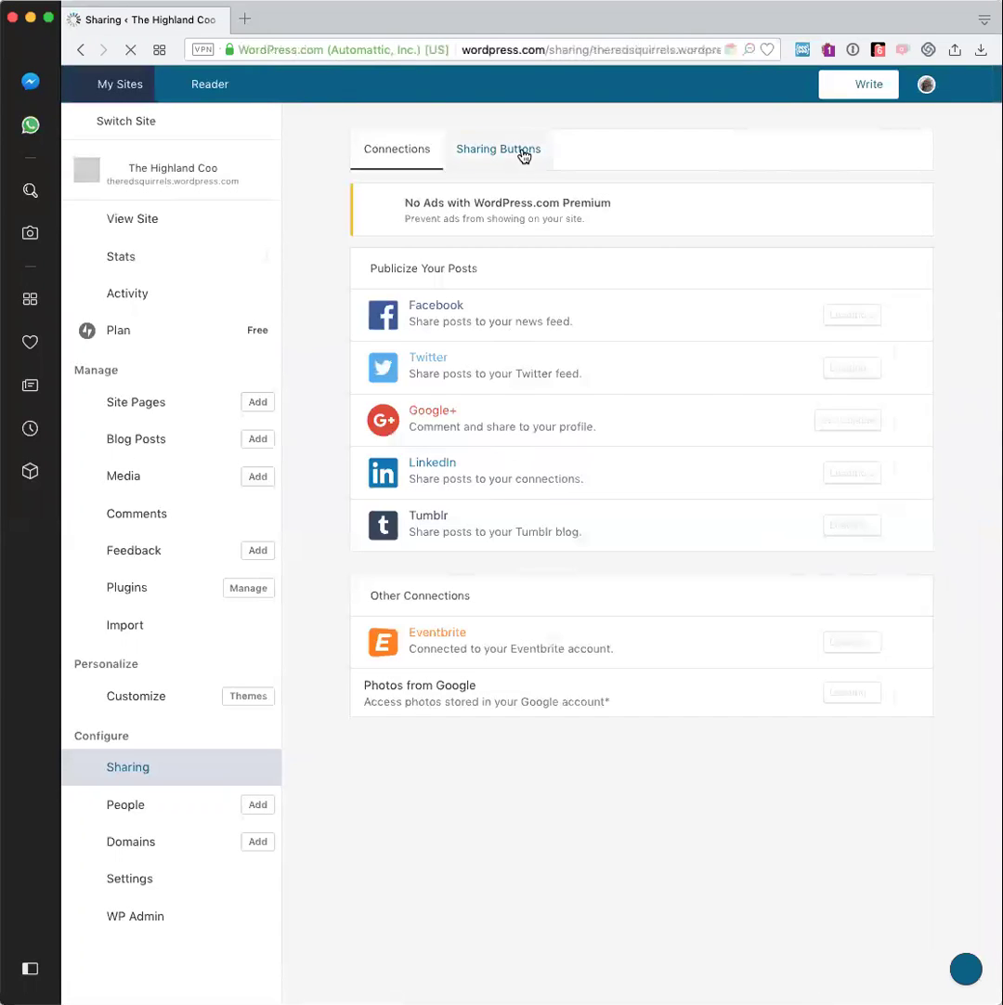
Show sharing buttons on Posts and Media, not Front Page or Pages, and save
left_click(522, 153)
scroll(836, 390, "down", 1)
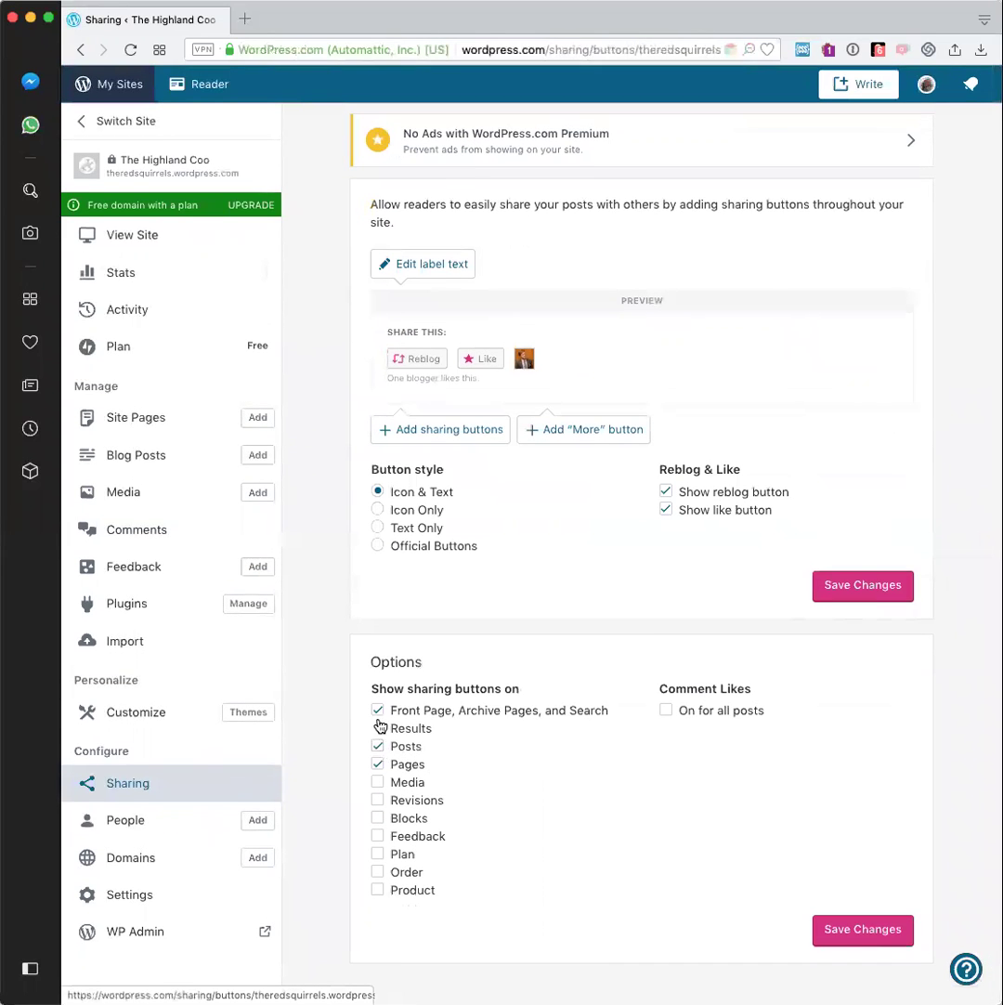
left_click(377, 710)
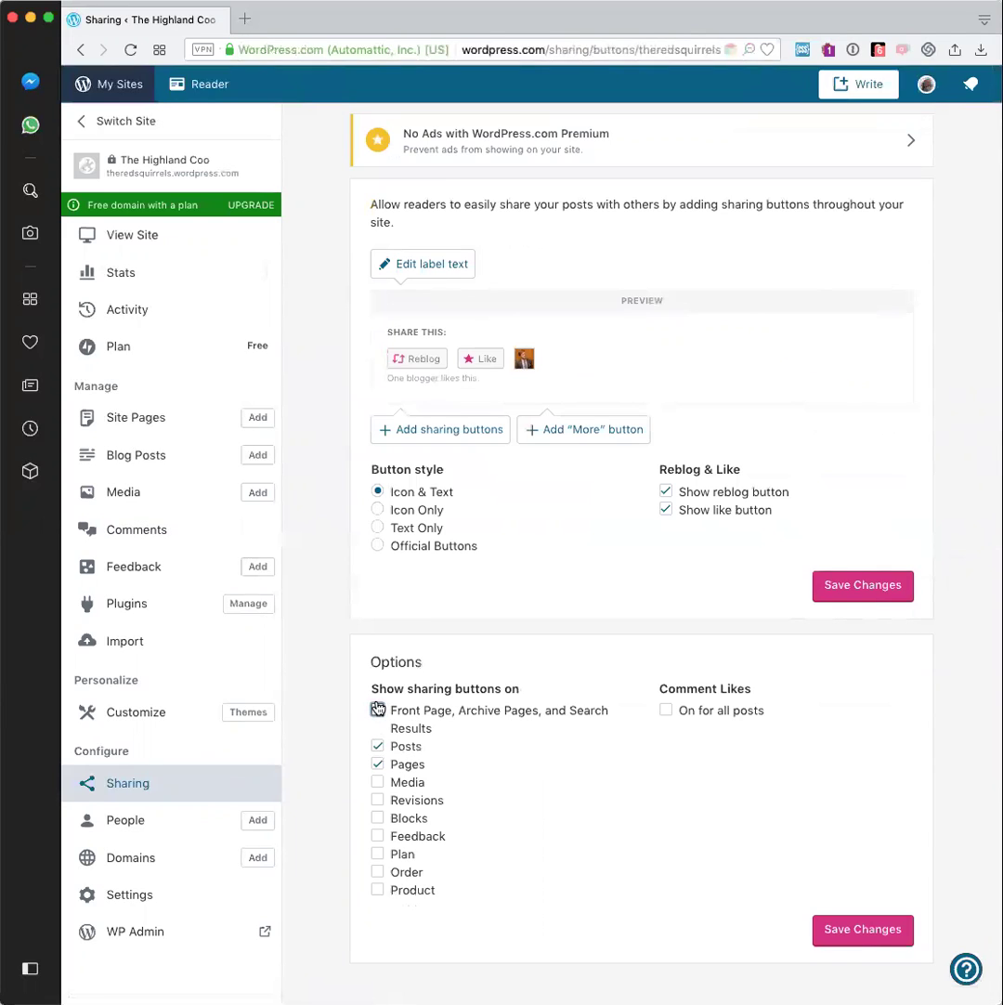
left_click(378, 765)
left_click(377, 782)
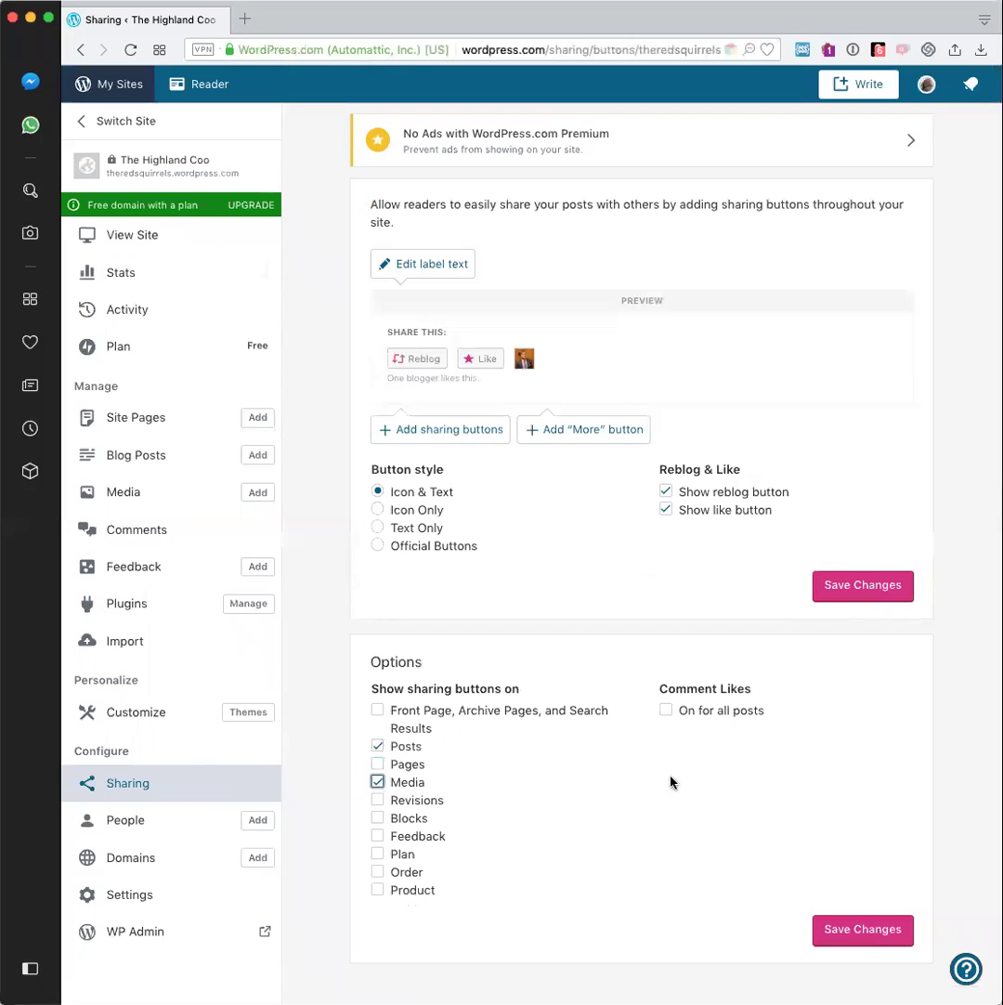
left_click(866, 932)
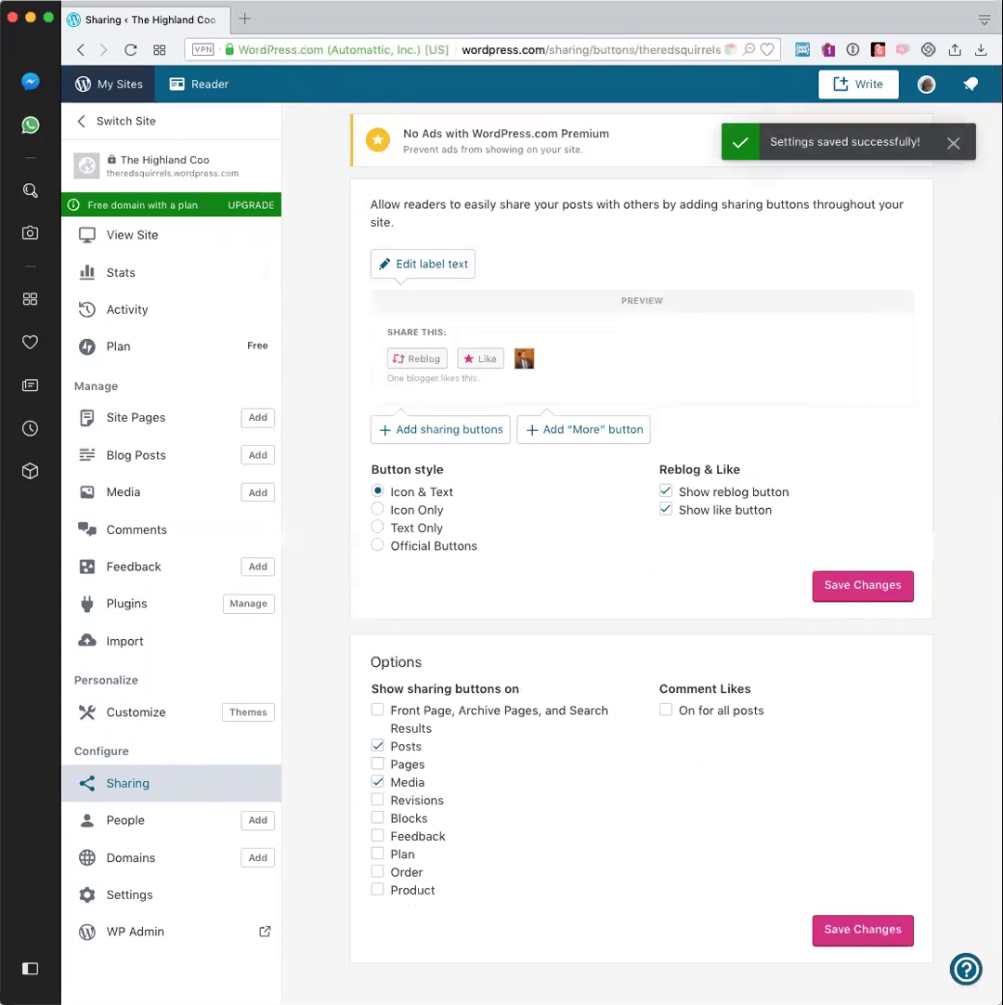